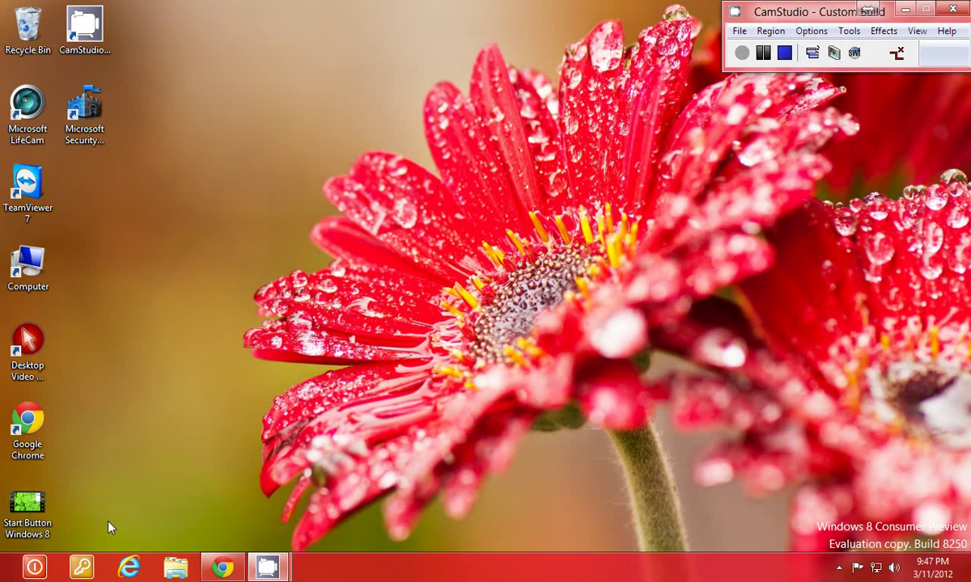
# Visit the Start screen, then return to the desktop.
pyautogui.moveTo(2, 580)
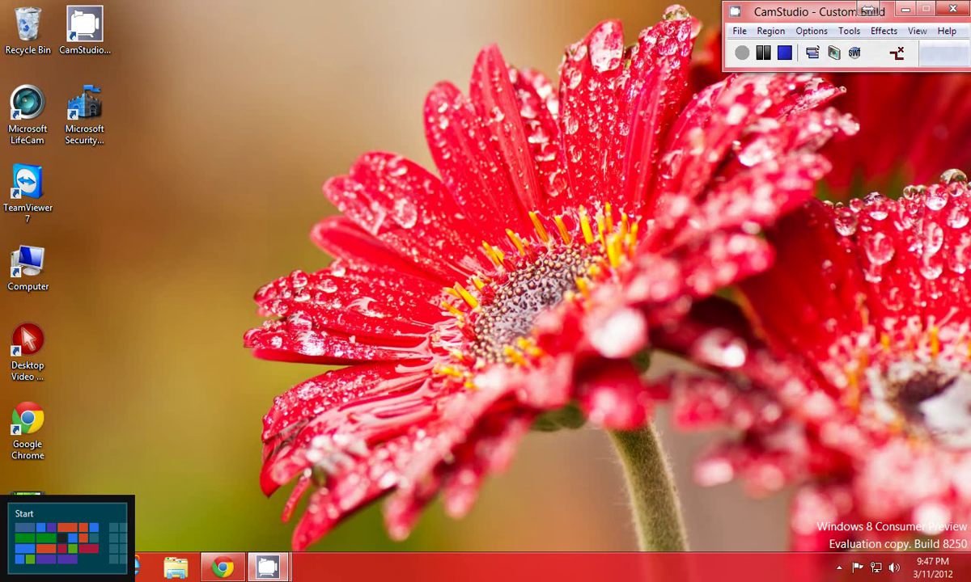
pyautogui.click(3, 579)
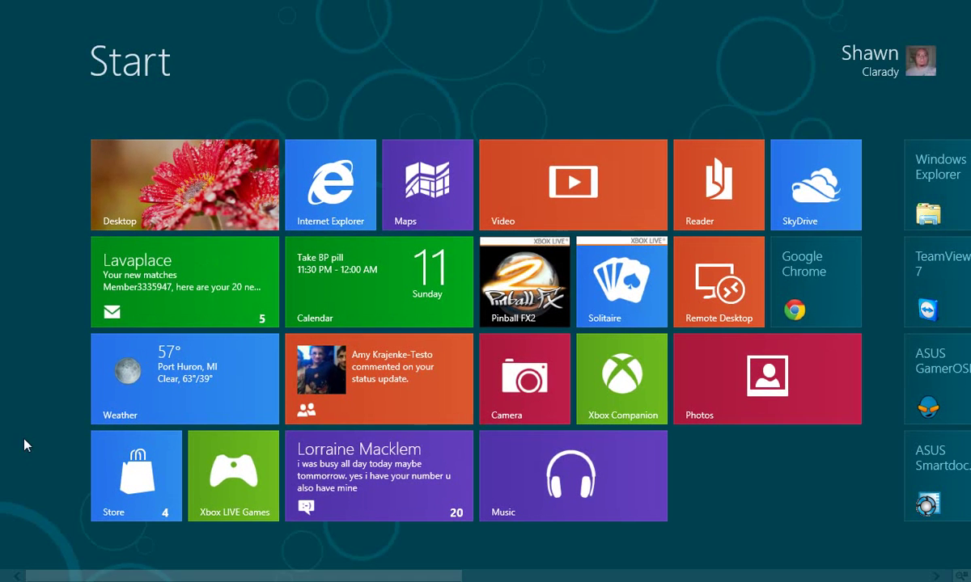
pyautogui.scroll(-10, 968, 332)
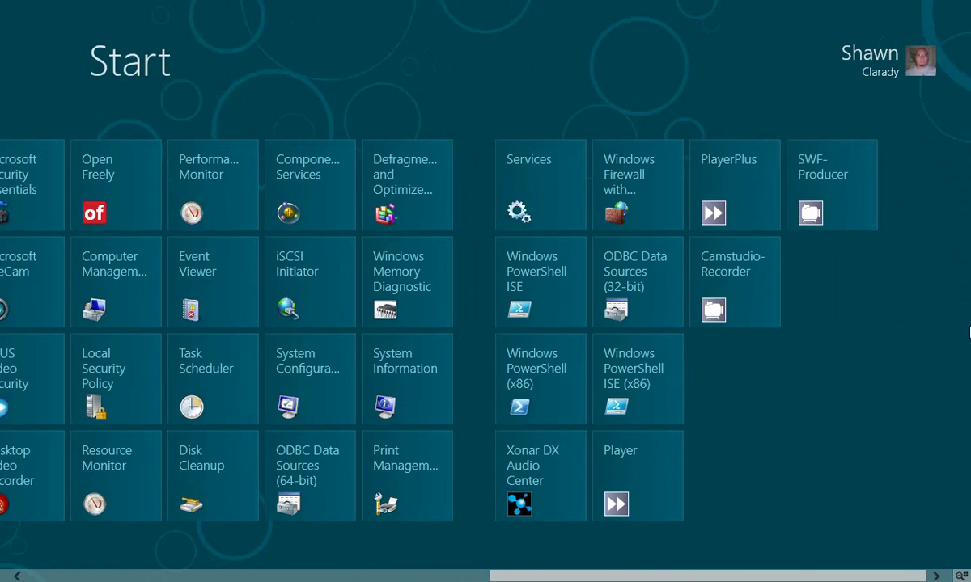
pyautogui.scroll(10, 4, 295)
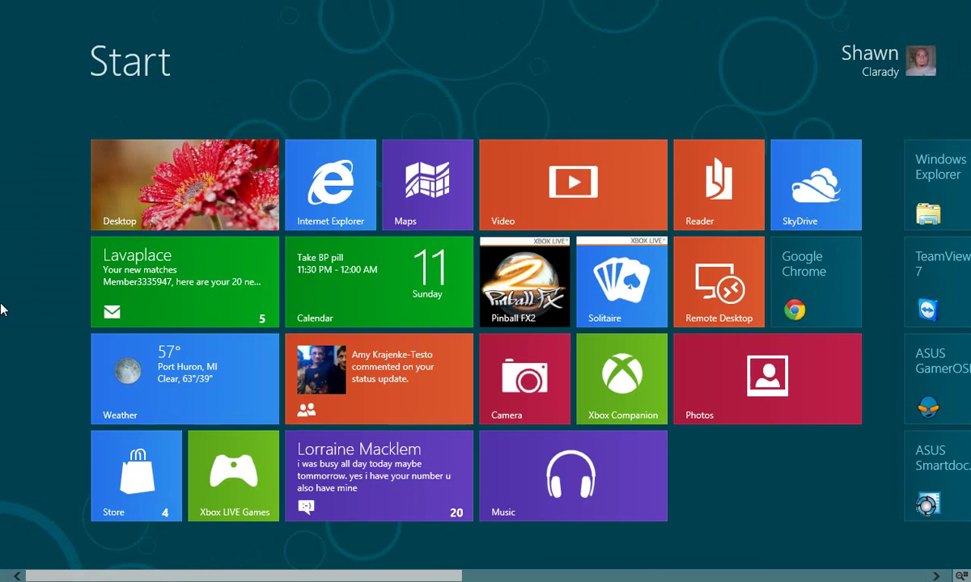
pyautogui.click(166, 176)
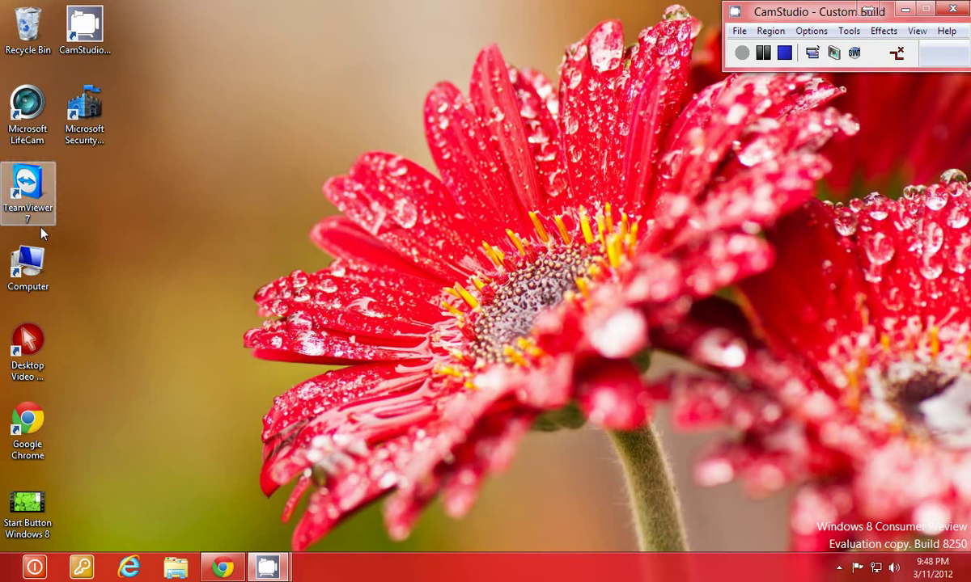
# Browse Computer to drive C: and view the shortcuts inside the Start folder.
pyautogui.doubleClick(29, 259)
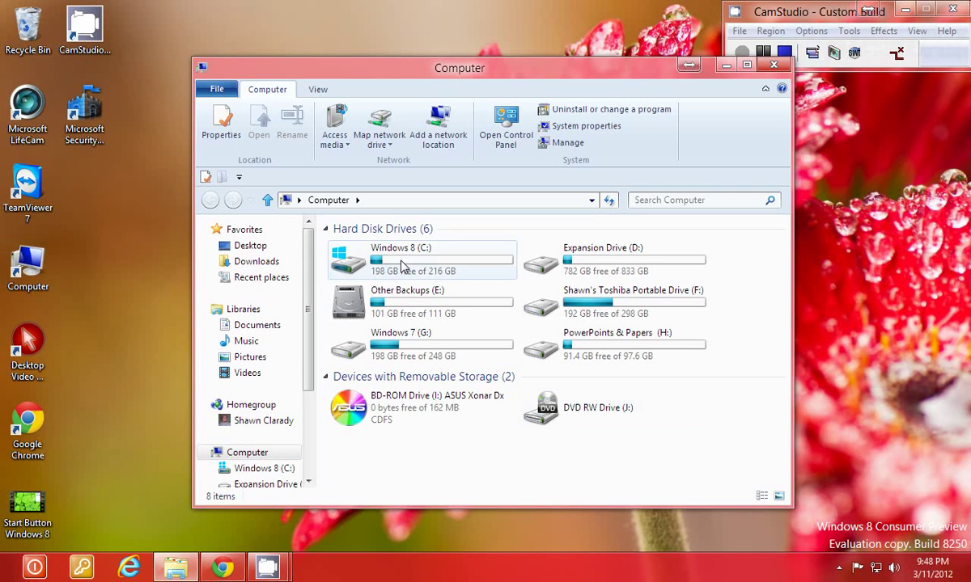
pyautogui.doubleClick(402, 267)
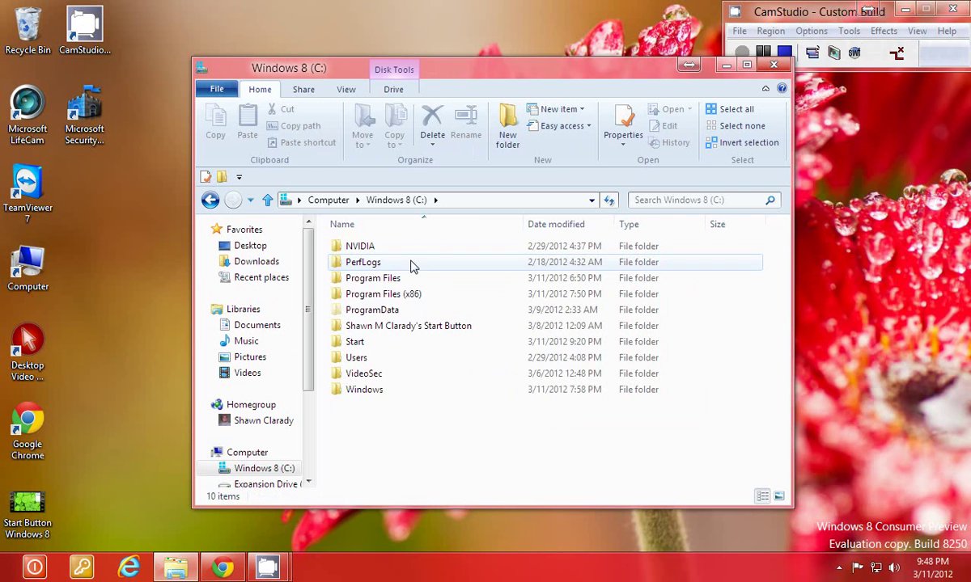
pyautogui.moveTo(365, 347)
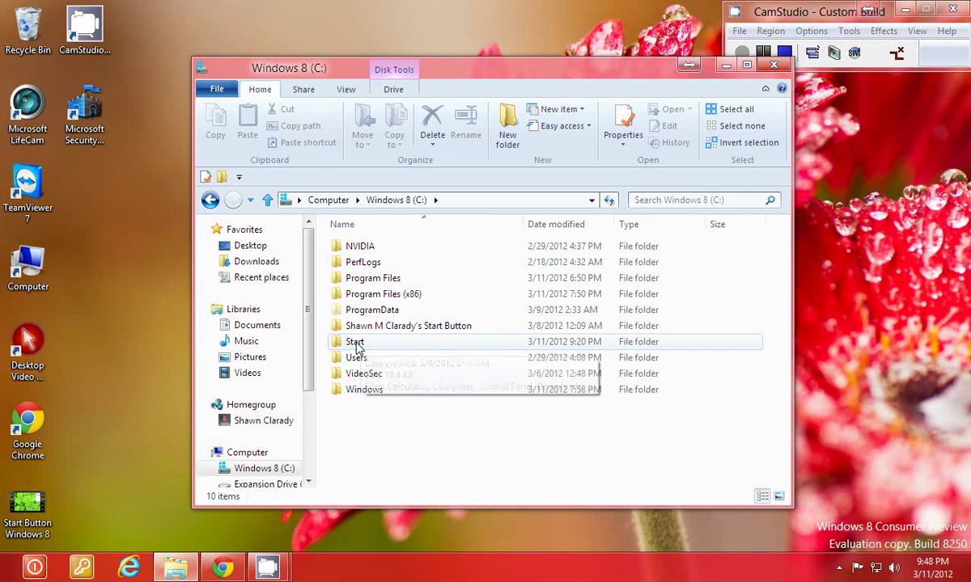
pyautogui.doubleClick(361, 344)
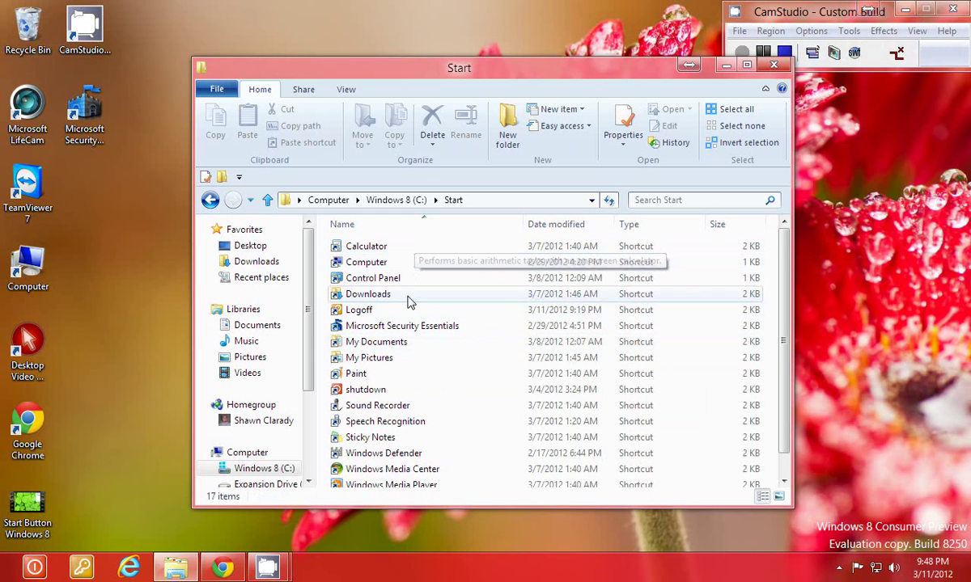
pyautogui.scroll(-1, 395, 365)
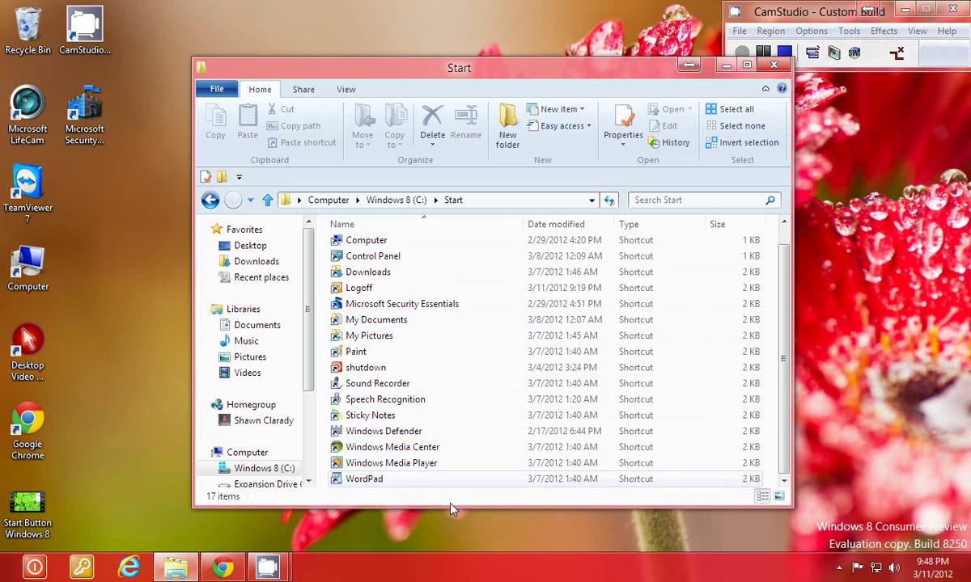
# Close the Start folder window and bring up the taskbar's Toolbars submenu.
pyautogui.click(775, 69)
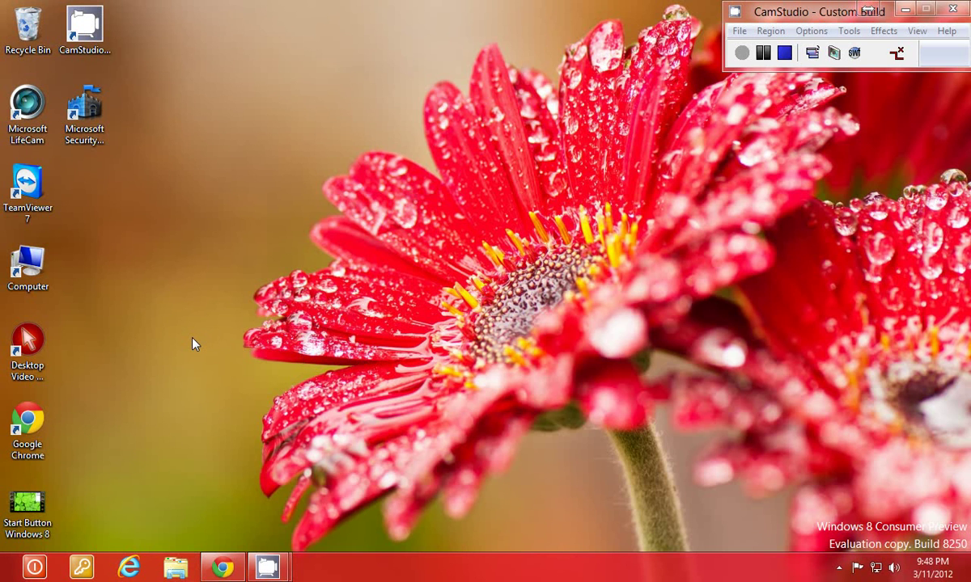
pyautogui.rightClick(418, 575)
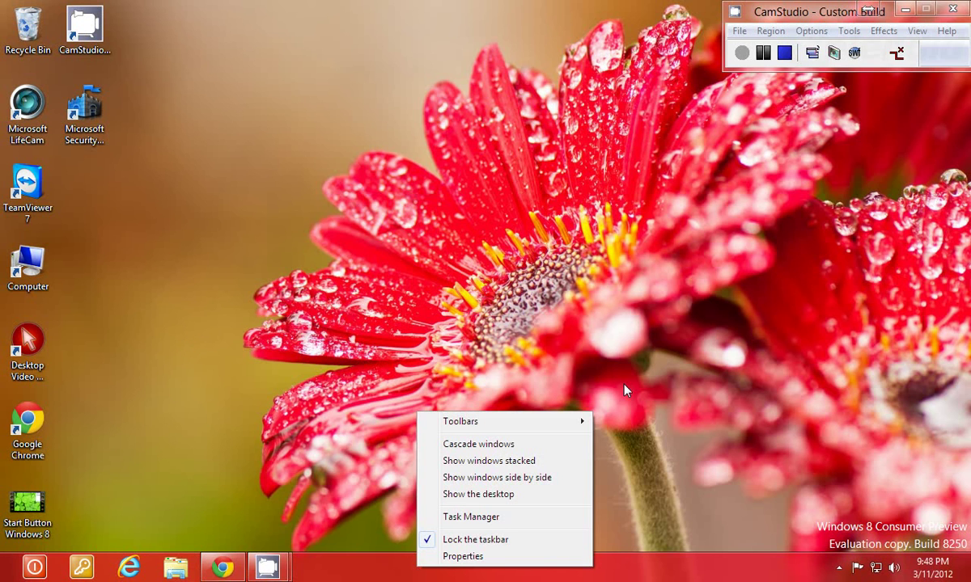
pyautogui.moveTo(573, 422)
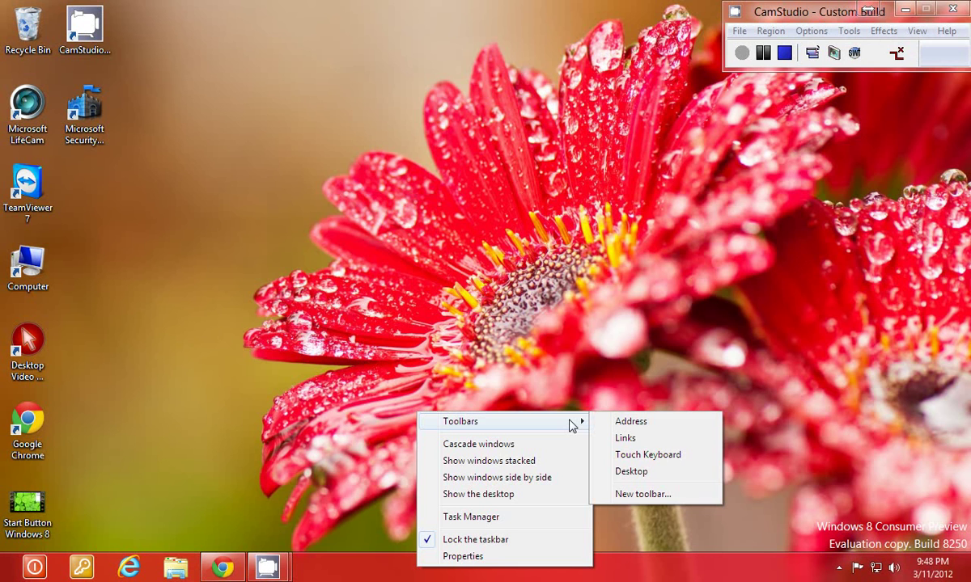
# Choose New toolbar, then select C:\Start in the folder chooser and confirm it.
pyautogui.click(660, 497)
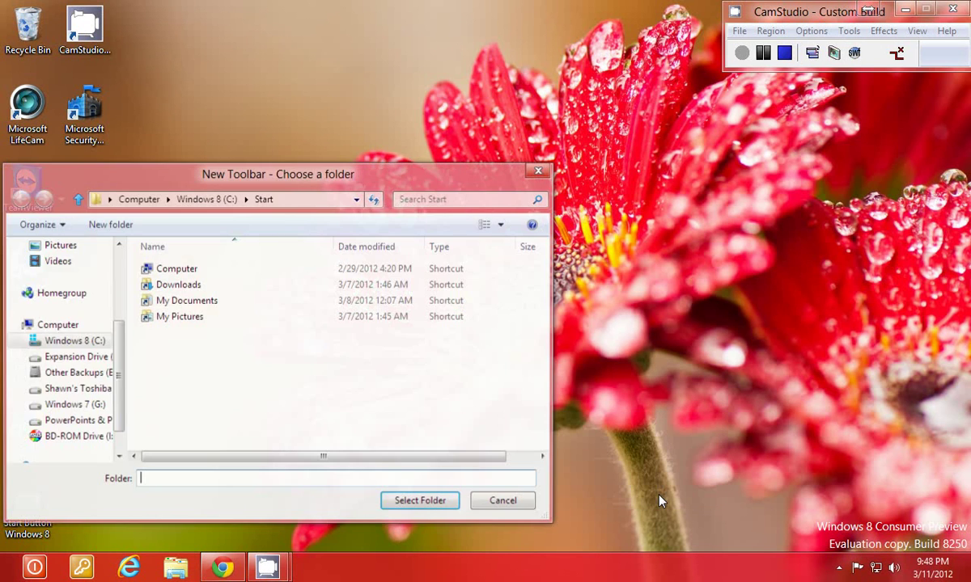
pyautogui.moveTo(367, 165); pyautogui.dragTo(509, 115)
pyautogui.scroll(-1, 235, 356)
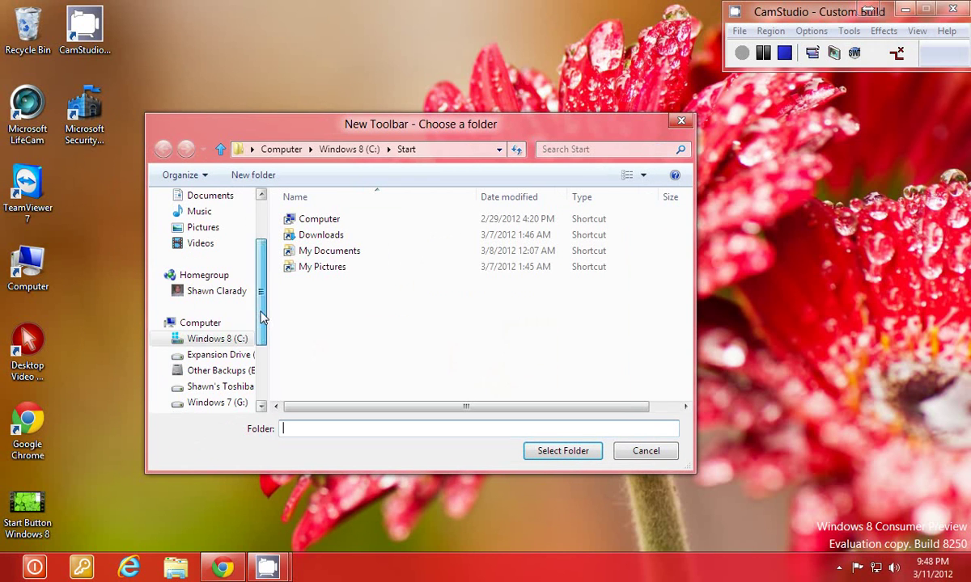
pyautogui.click(219, 339)
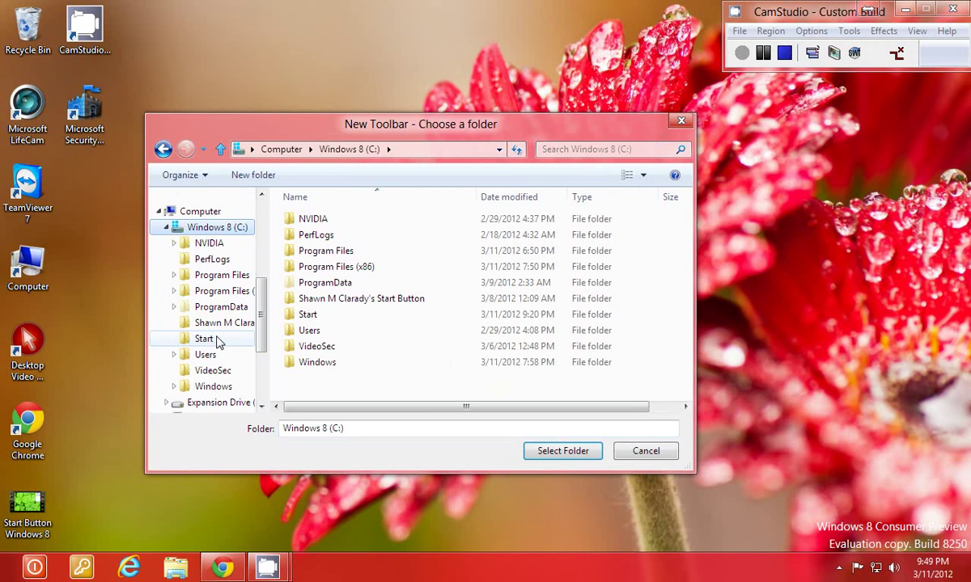
pyautogui.click(328, 318)
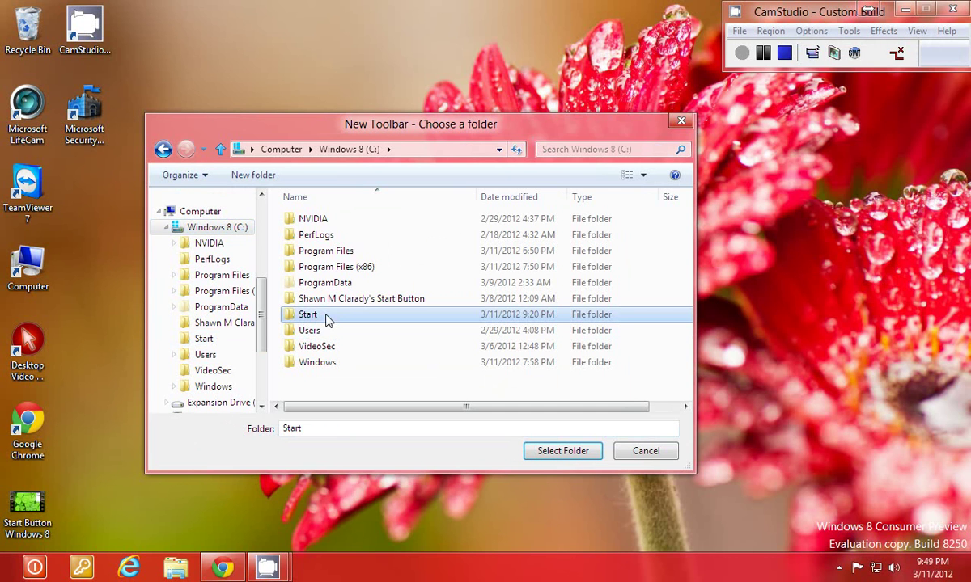
pyautogui.click(561, 458)
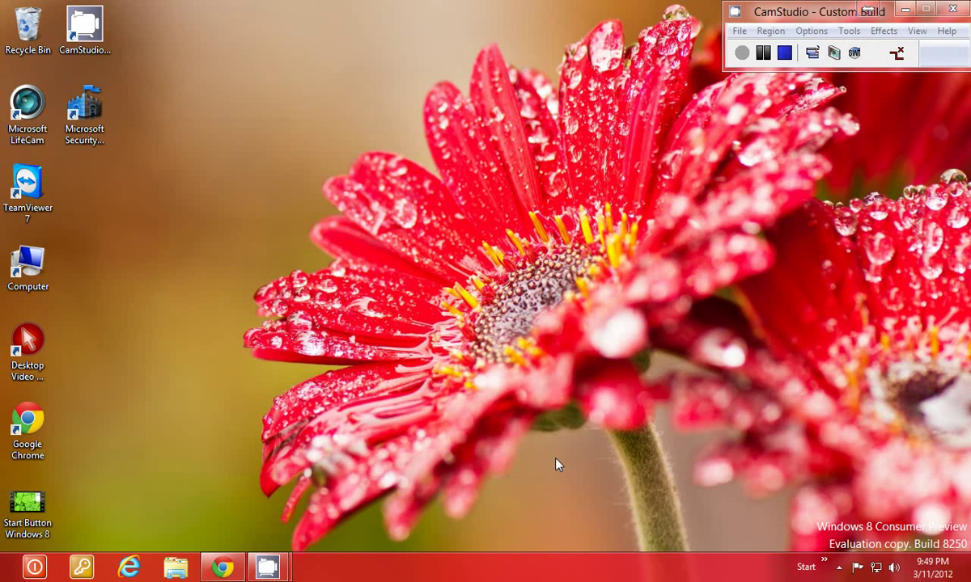
pyautogui.click(824, 562)
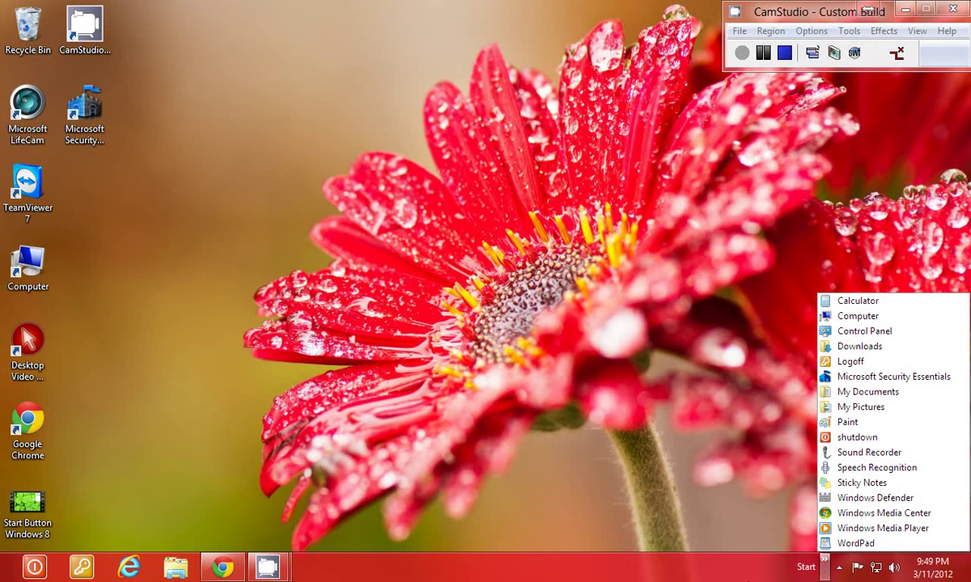
pyautogui.click(749, 571)
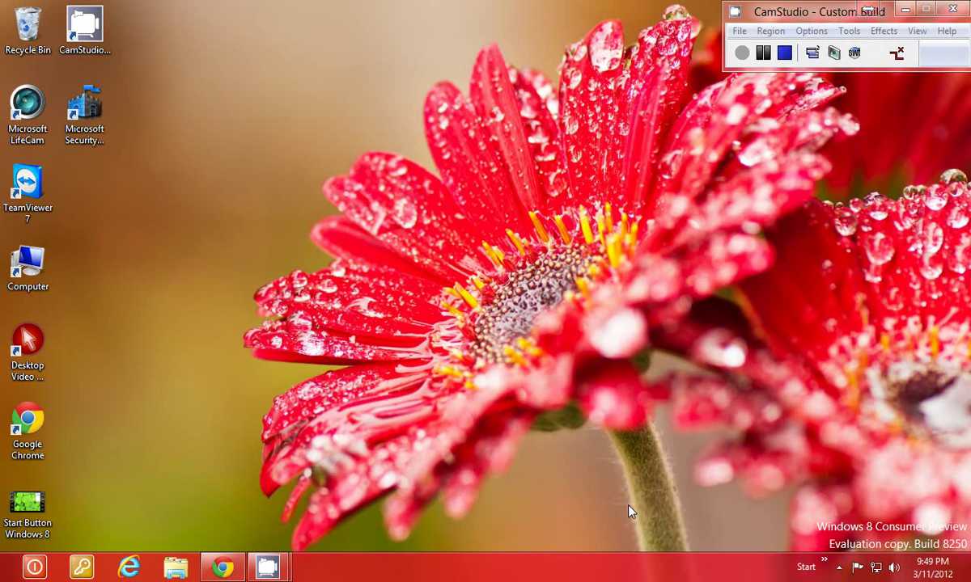
# Unlock the taskbar, drag the Start toolbar to the far left, shrink it, and test its list.
pyautogui.rightClick(659, 569)
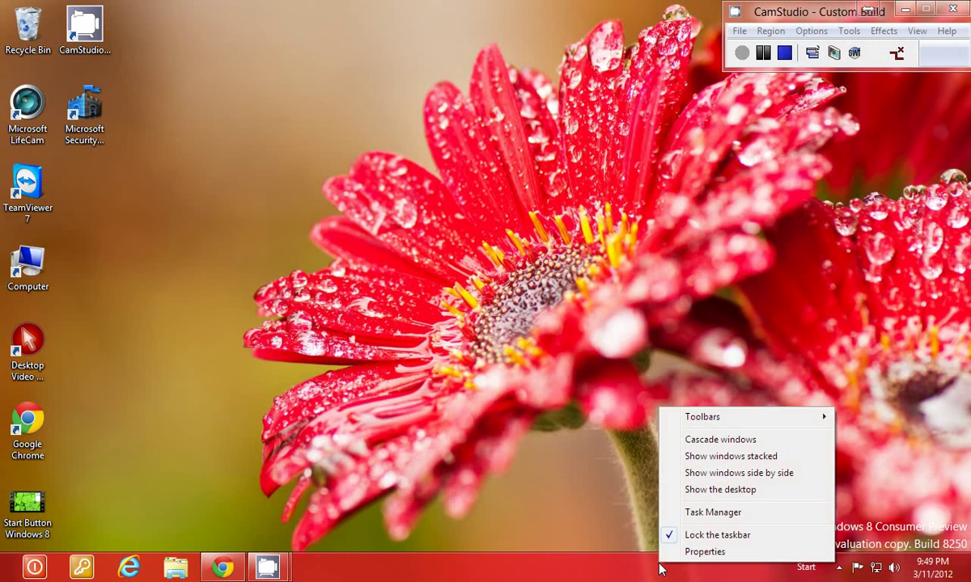
pyautogui.click(700, 535)
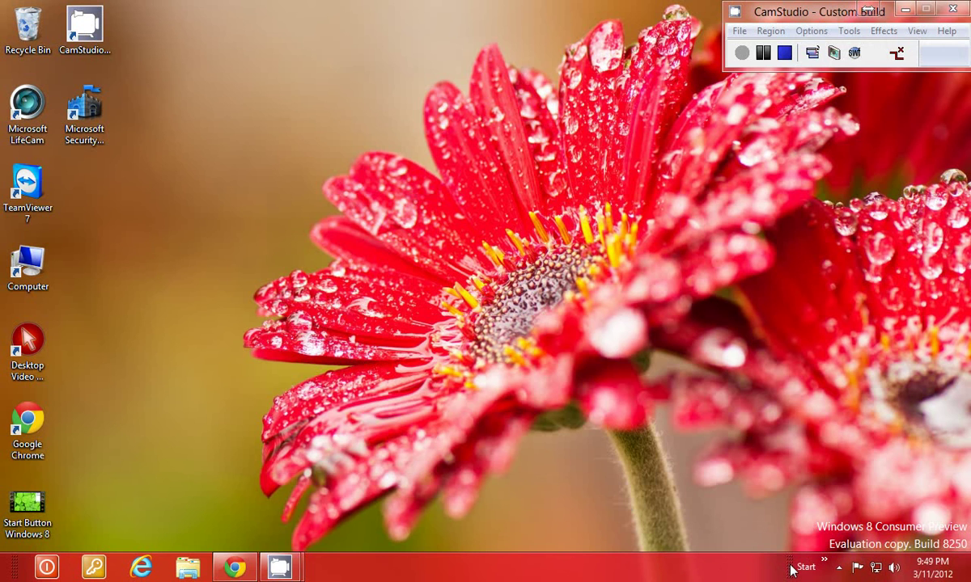
pyautogui.moveTo(791, 570); pyautogui.dragTo(29, 571)
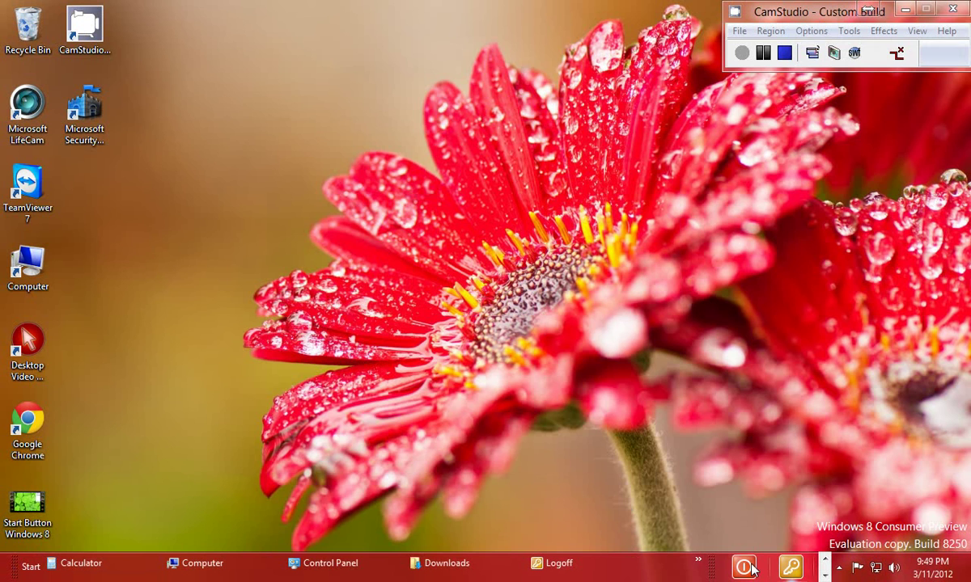
pyautogui.moveTo(711, 570); pyautogui.dragTo(39, 572)
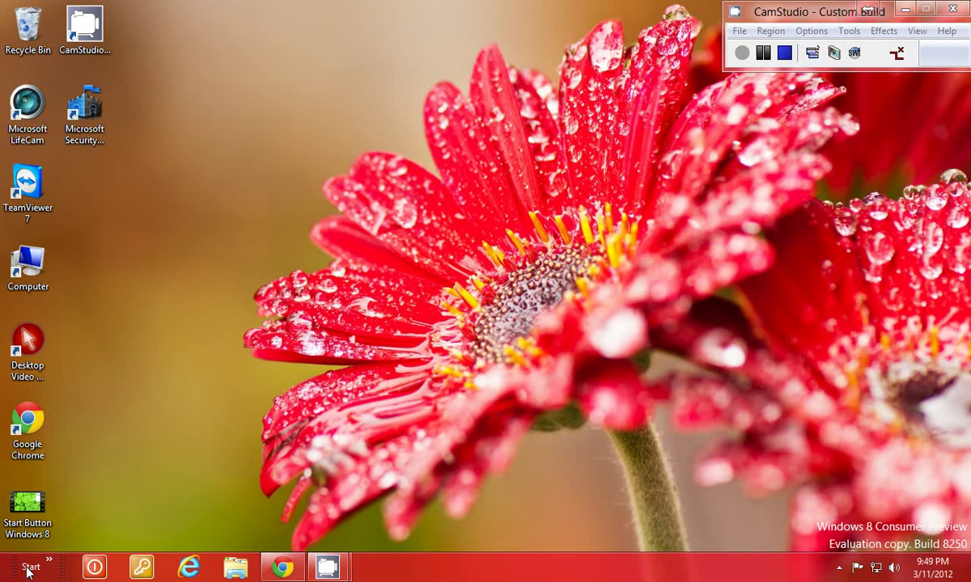
pyautogui.click(50, 564)
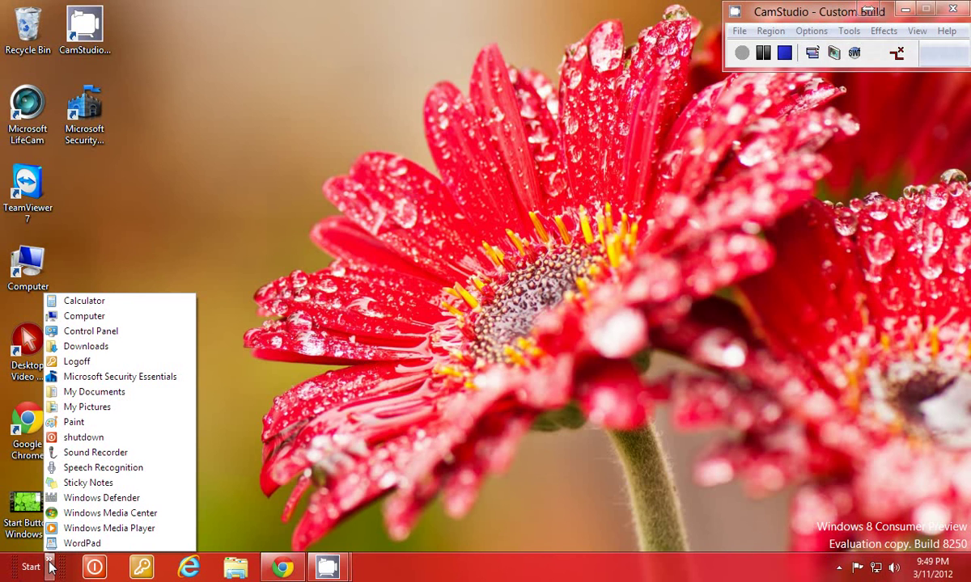
pyautogui.click(413, 571)
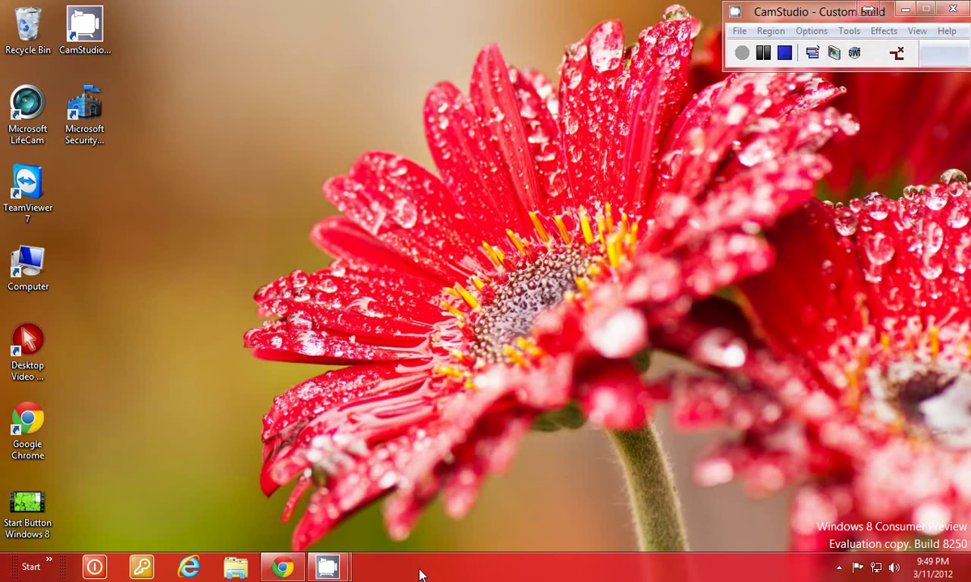
# Lock the taskbar, then open and close the Start toolbar's shortcut list to test it.
pyautogui.rightClick(419, 572)
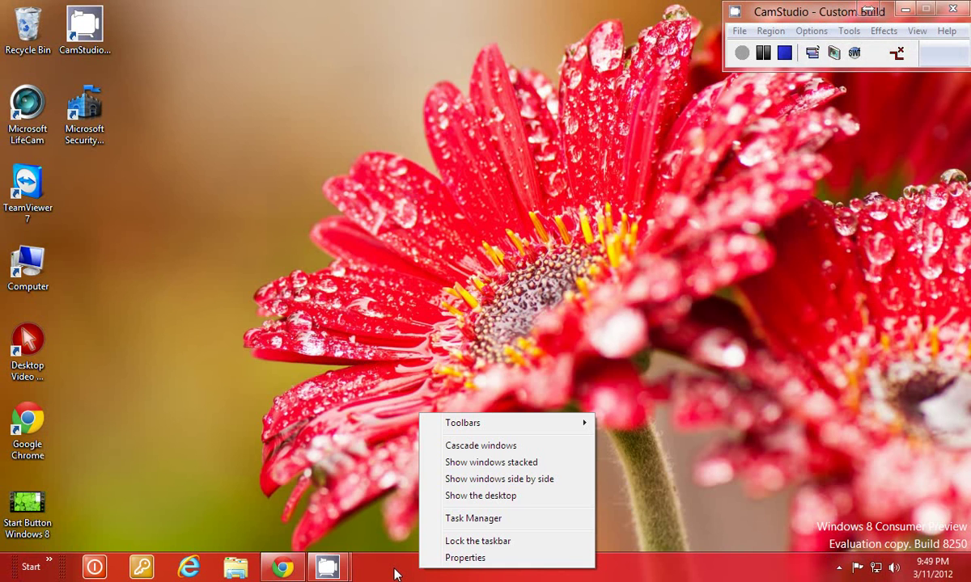
pyautogui.click(444, 541)
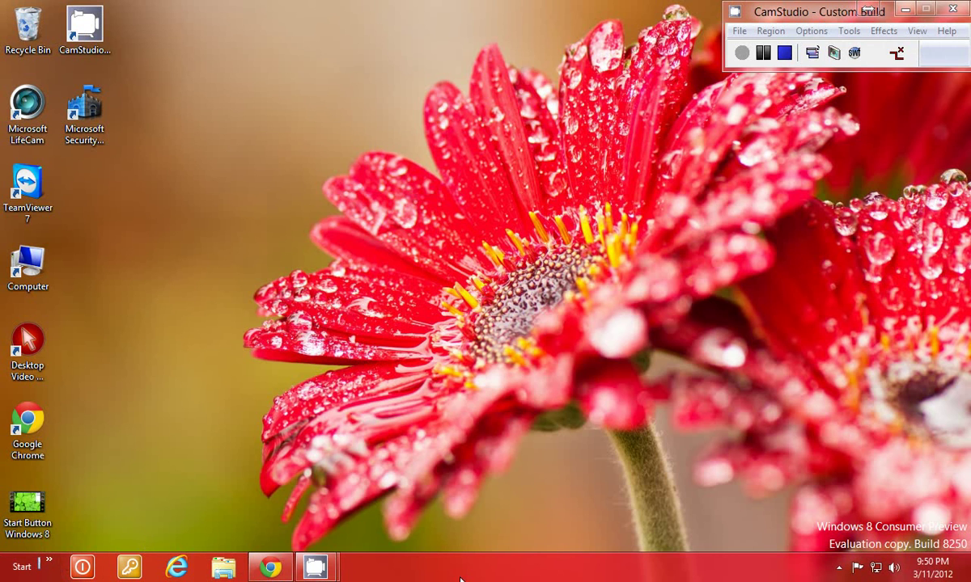
pyautogui.click(48, 565)
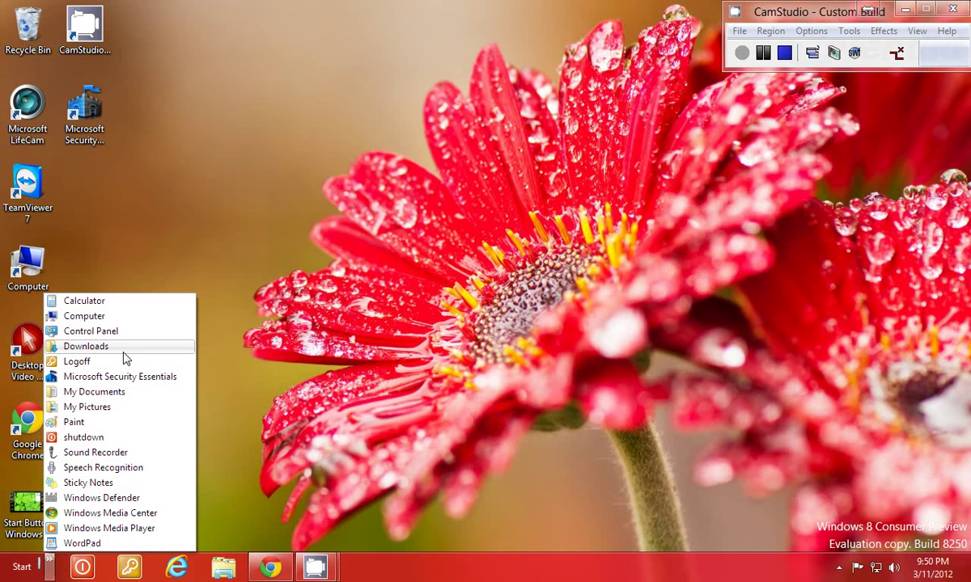
pyautogui.click(414, 449)
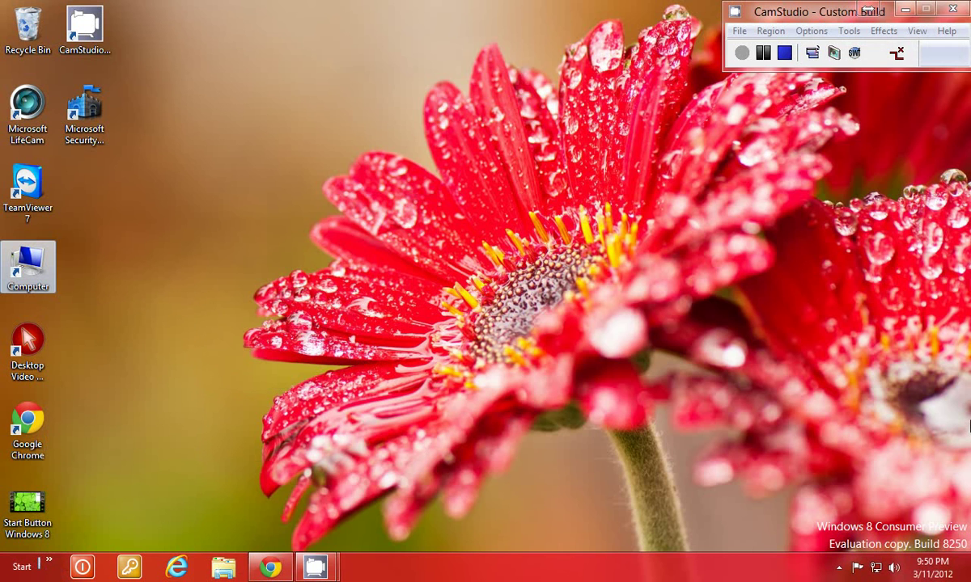
pyautogui.moveTo(967, 27)
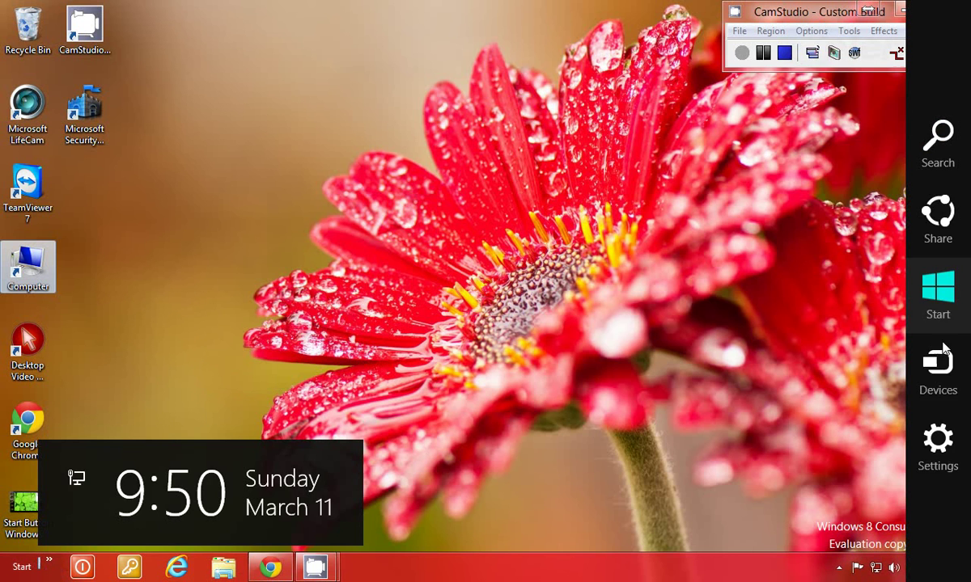
pyautogui.click(938, 444)
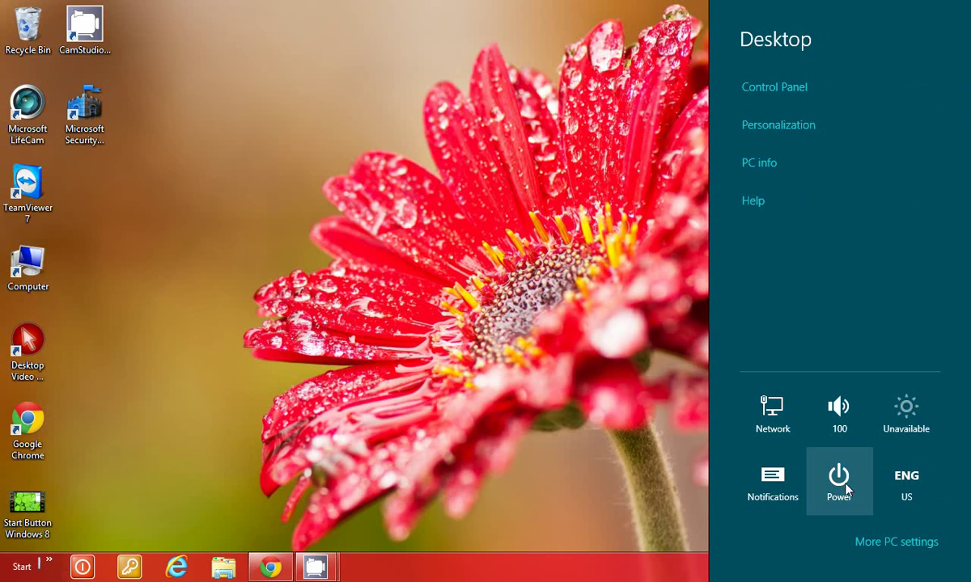
pyautogui.click(399, 266)
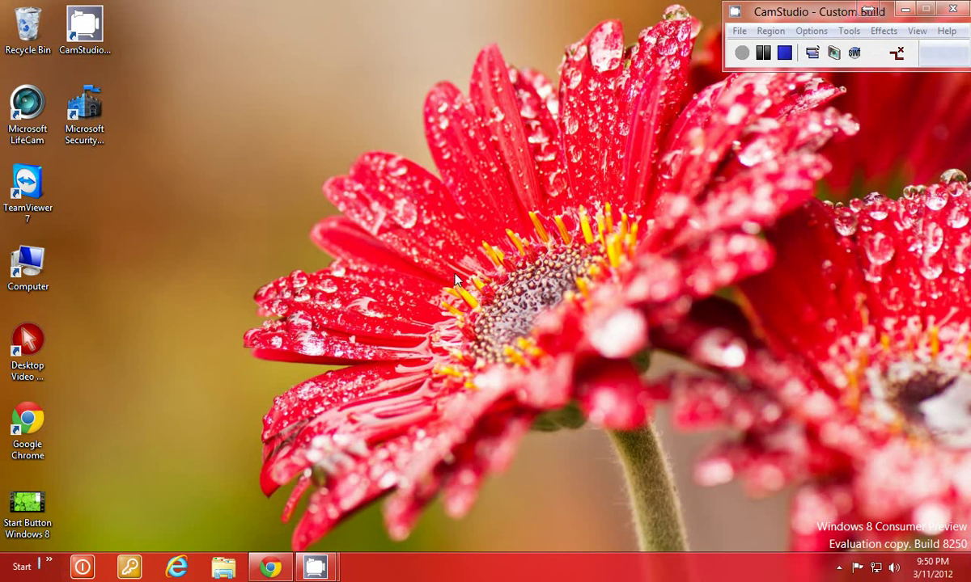